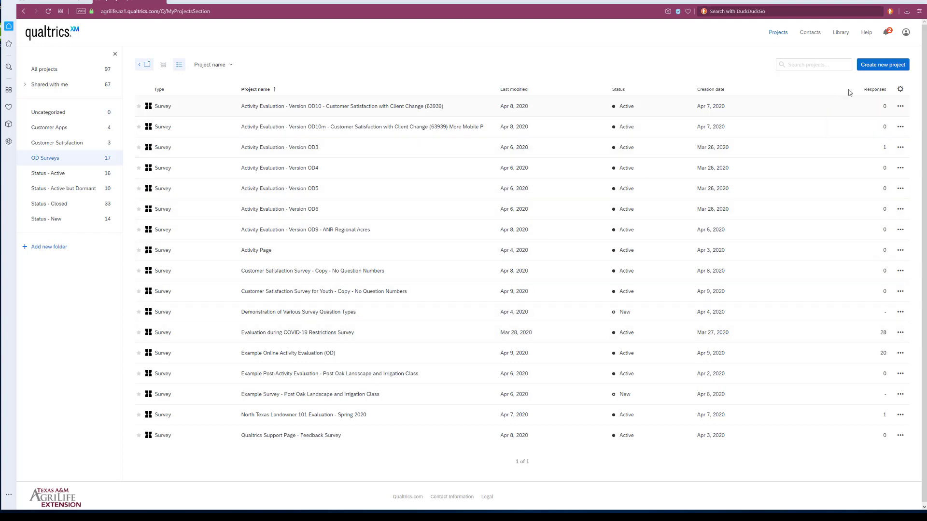
# Start a new survey project from the Texas A&M University College of Agriculture and Life Sciences - Extension and Research Site library.
pyautogui.click(876, 67)
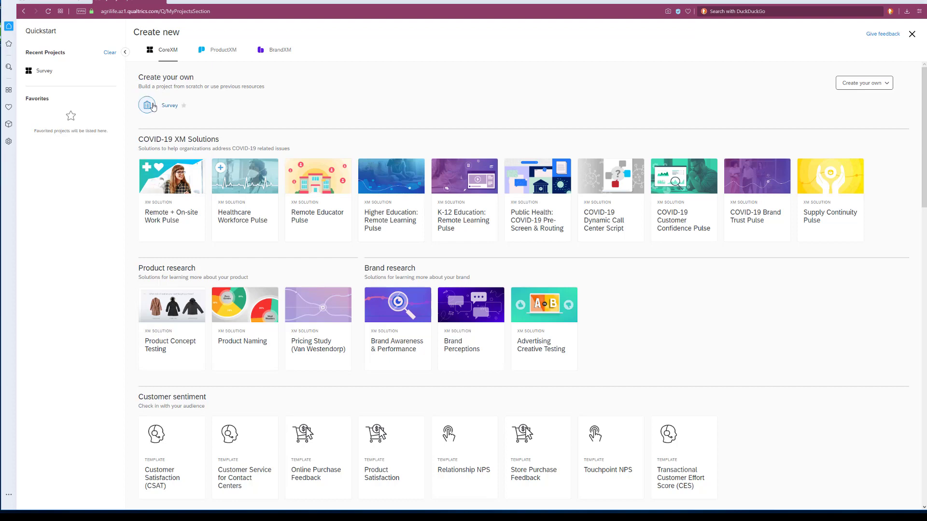
pyautogui.click(170, 106)
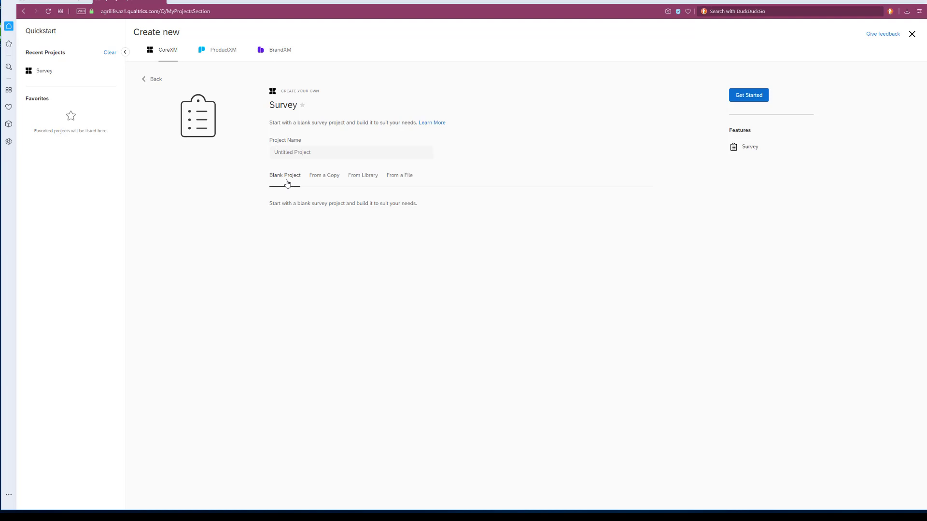
pyautogui.click(366, 179)
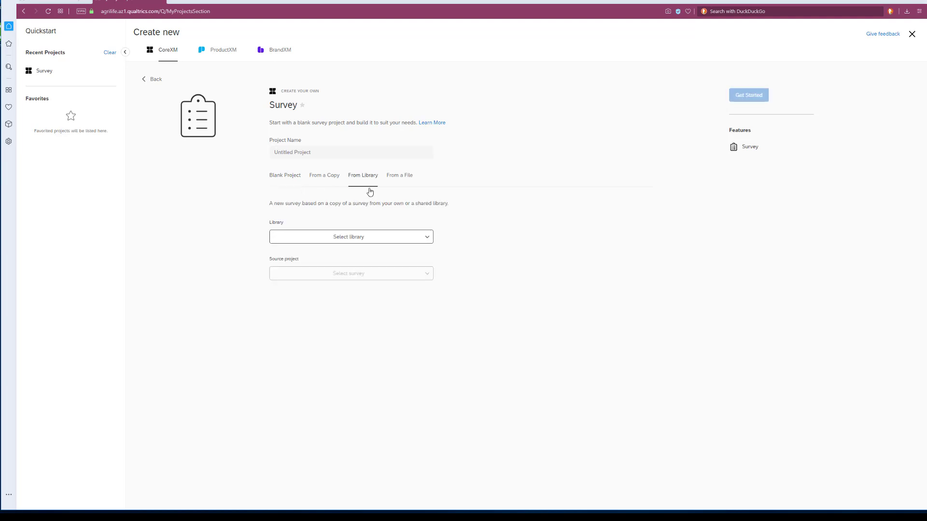
pyautogui.click(429, 240)
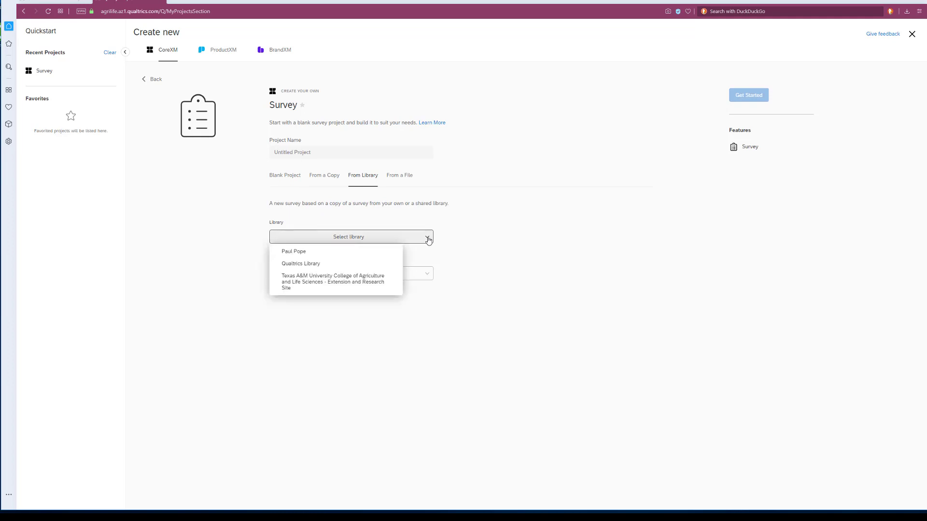
pyautogui.click(354, 286)
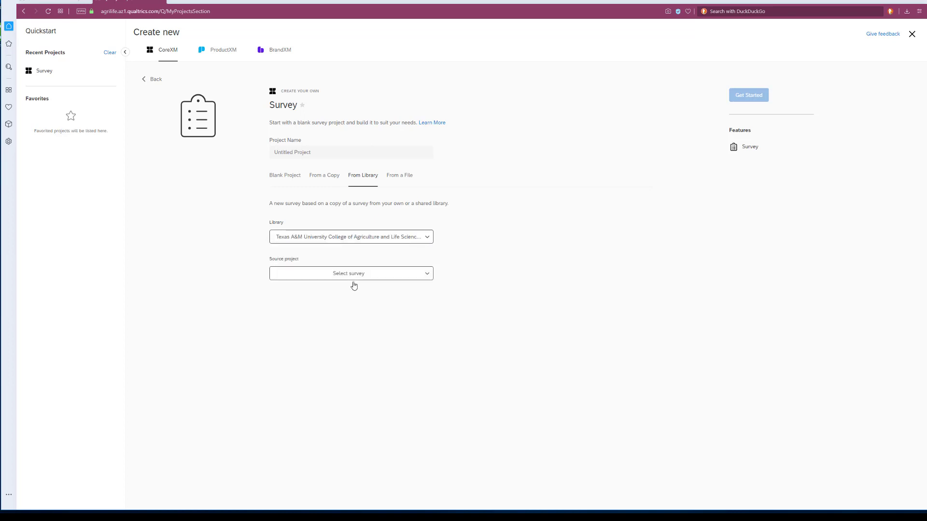
# Create the project from the Organizational Development survey "Activity Evaluation - Version OD9 - ANR Regional Acres".
pyautogui.click(415, 276)
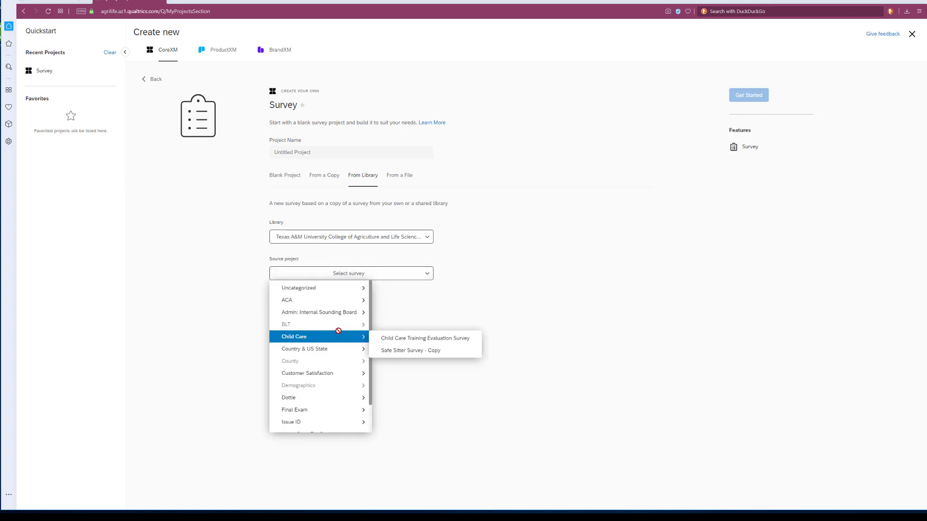
pyautogui.scroll(-1, 338, 332)
pyautogui.moveTo(309, 416)
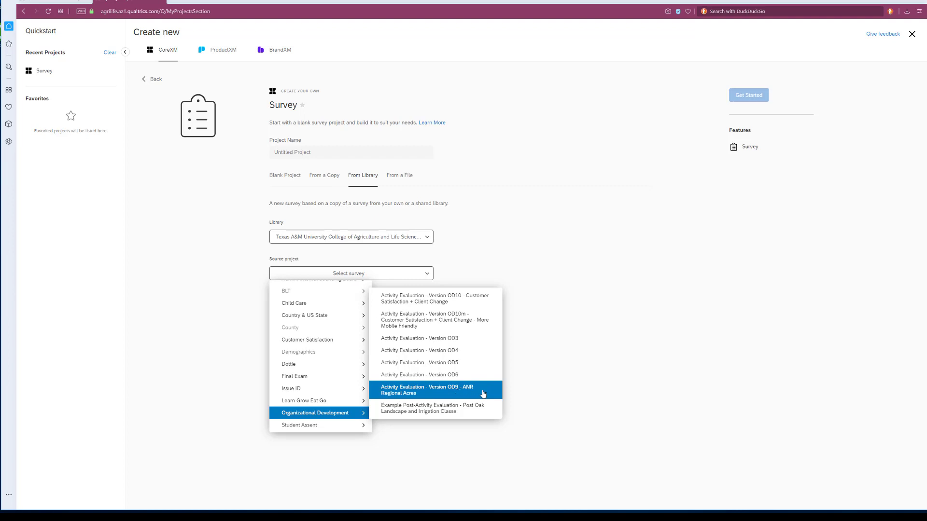
pyautogui.click(483, 394)
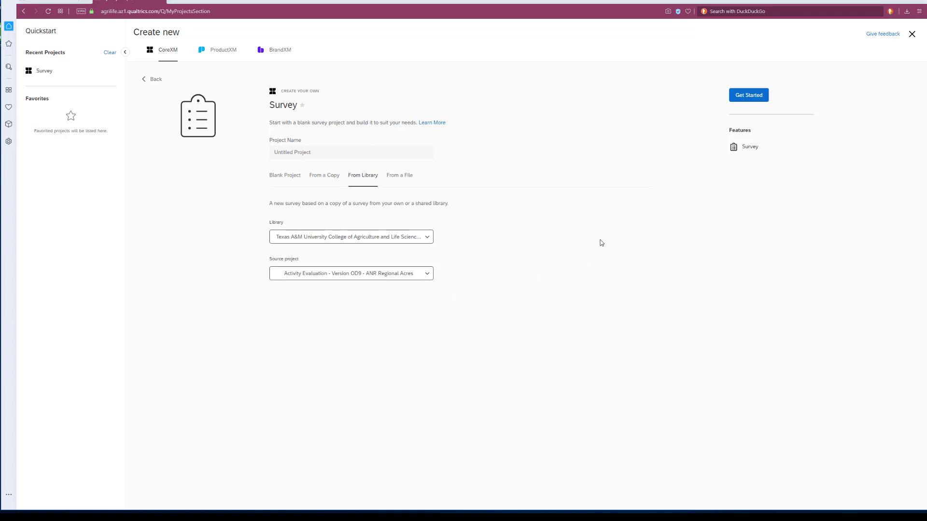
pyautogui.click(756, 99)
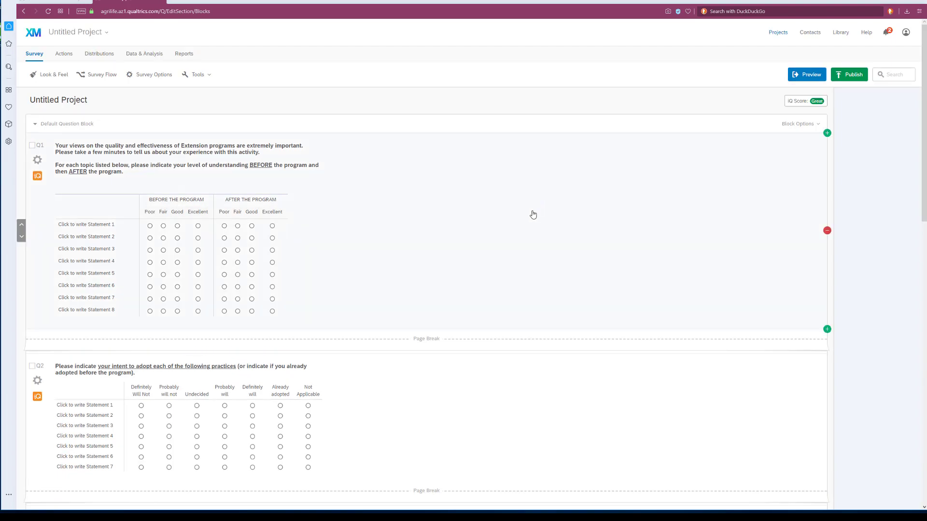
# Rename the survey as "2020 Lone Star County Beef and Forage Seminar".
pyautogui.scroll(-20, 533, 214)
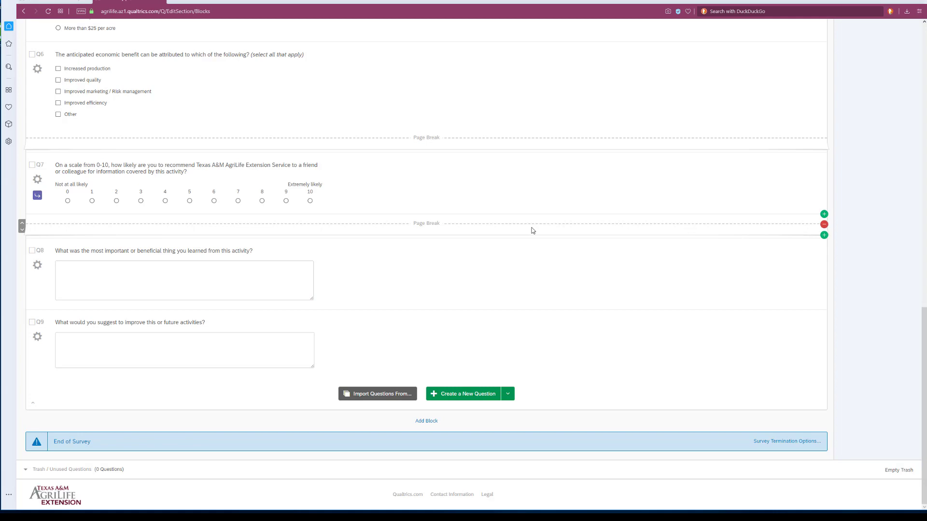
pyautogui.scroll(20, 533, 231)
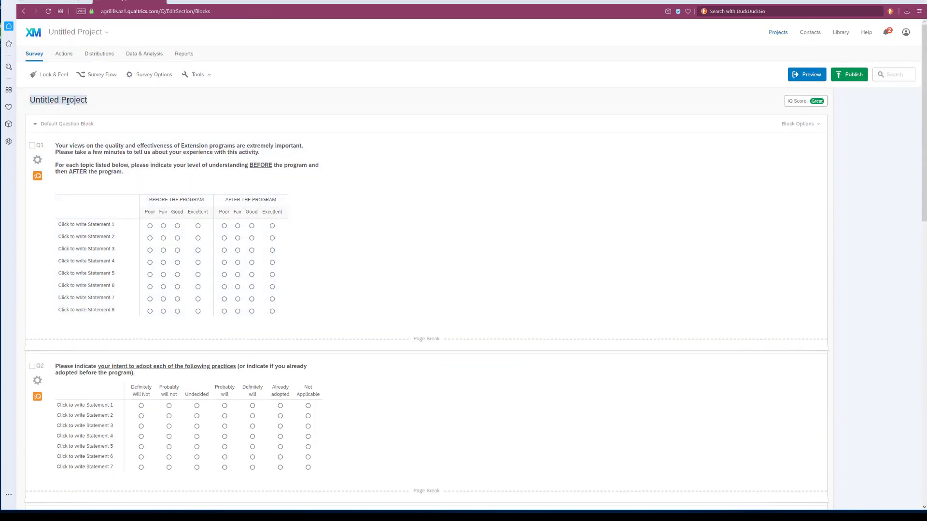
pyautogui.click(86, 100)
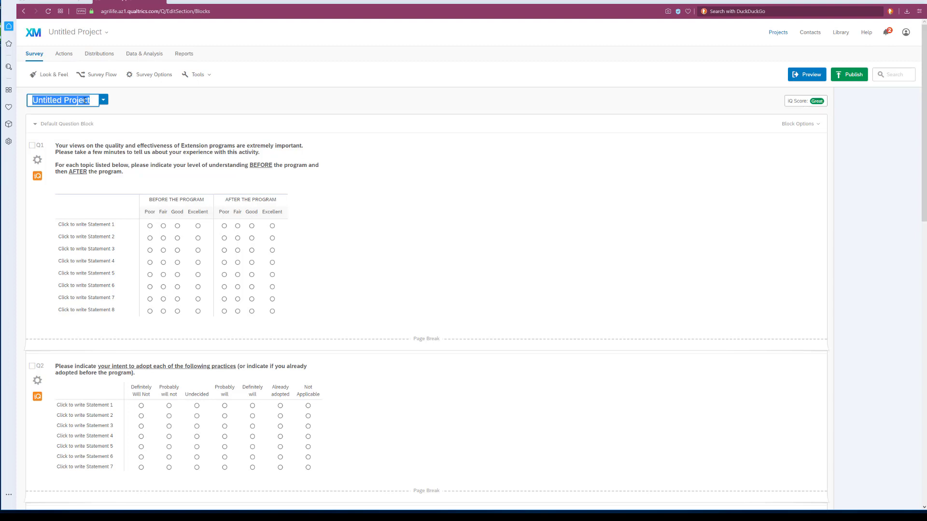
pyautogui.write('2020')
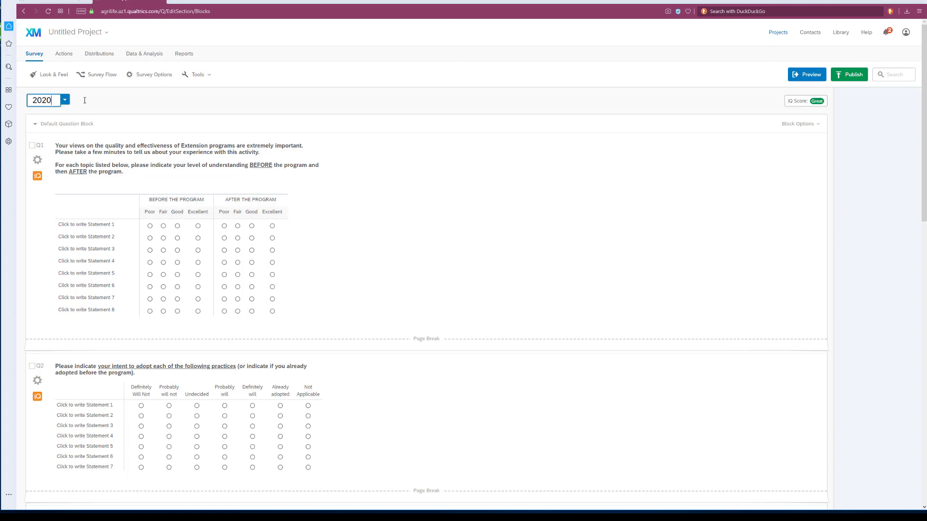
pyautogui.write(' Lone Star County')
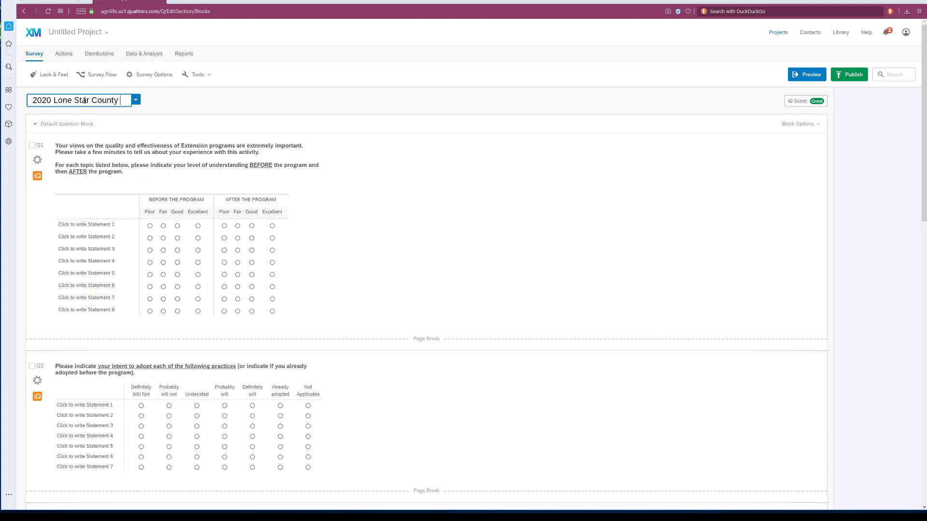
pyautogui.write(' Beef and ')
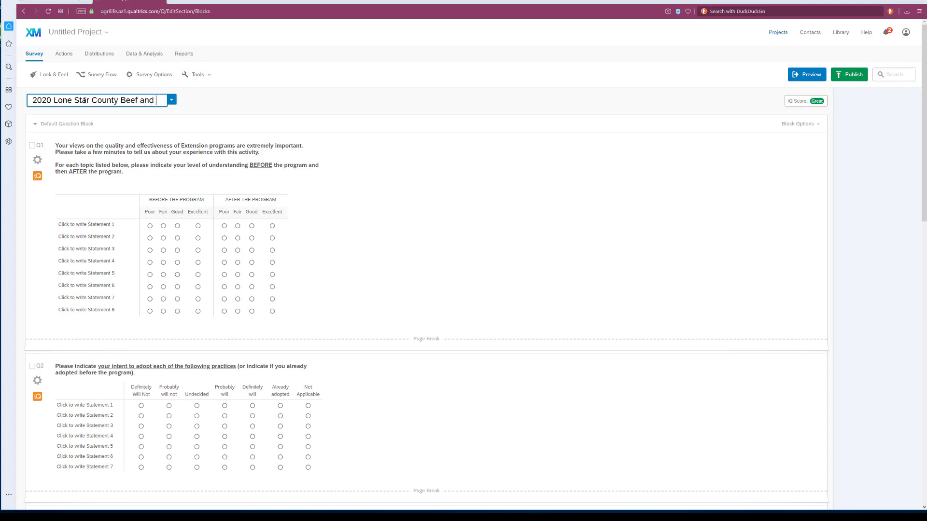
pyautogui.write('Forage Seminar')
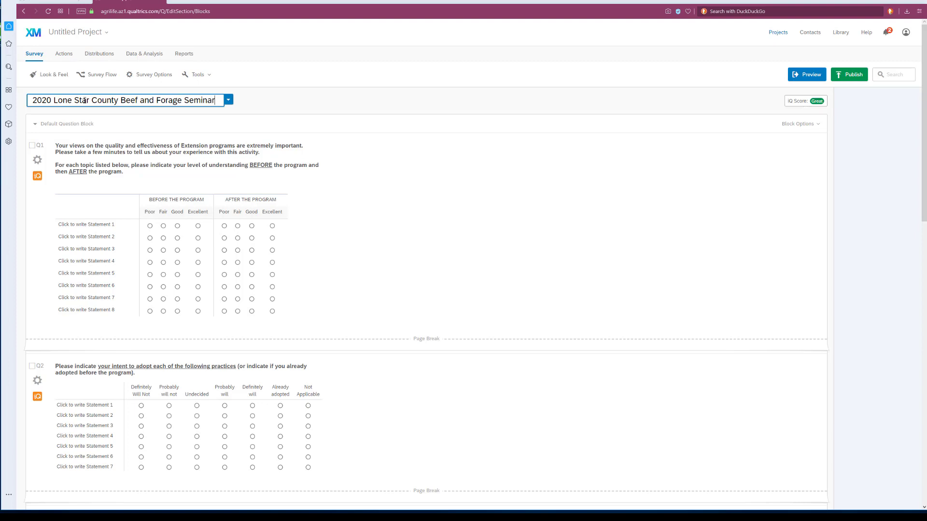
pyautogui.click(440, 181)
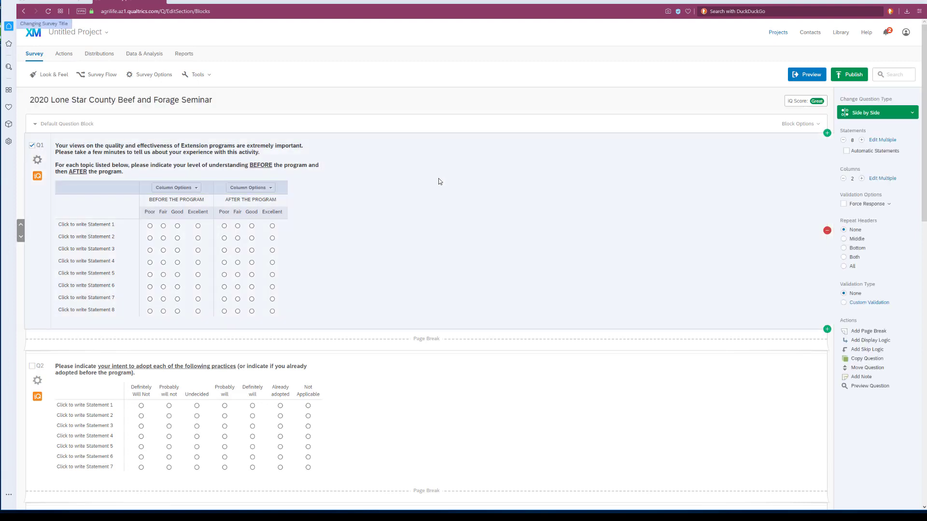
# Replace the first statement of the before-and-after understanding question (Q1) with "How to make compost".
pyautogui.scroll(-1, 449, 184)
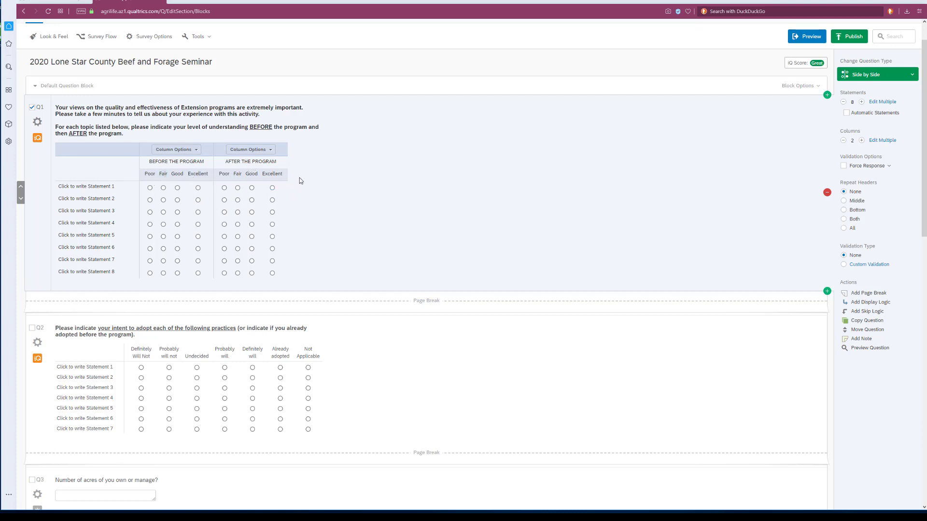
pyautogui.click(109, 189)
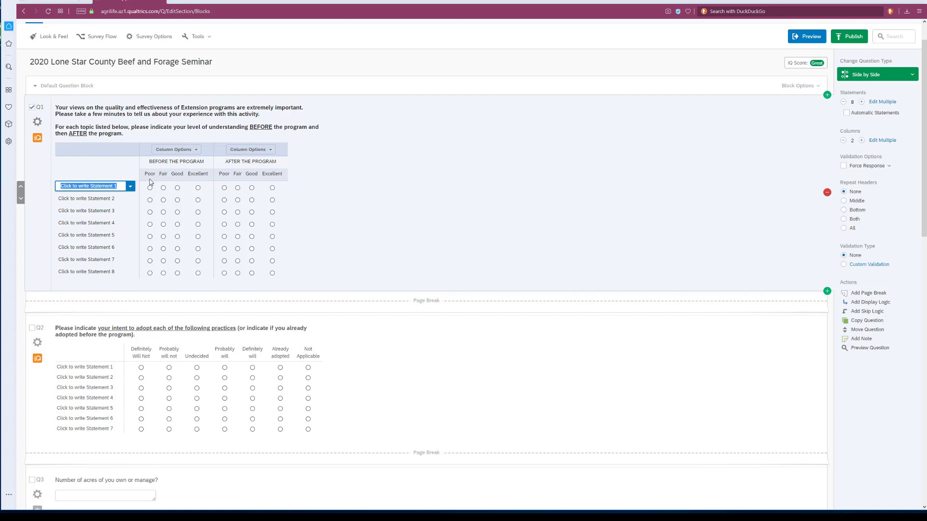
pyautogui.write('Ho')
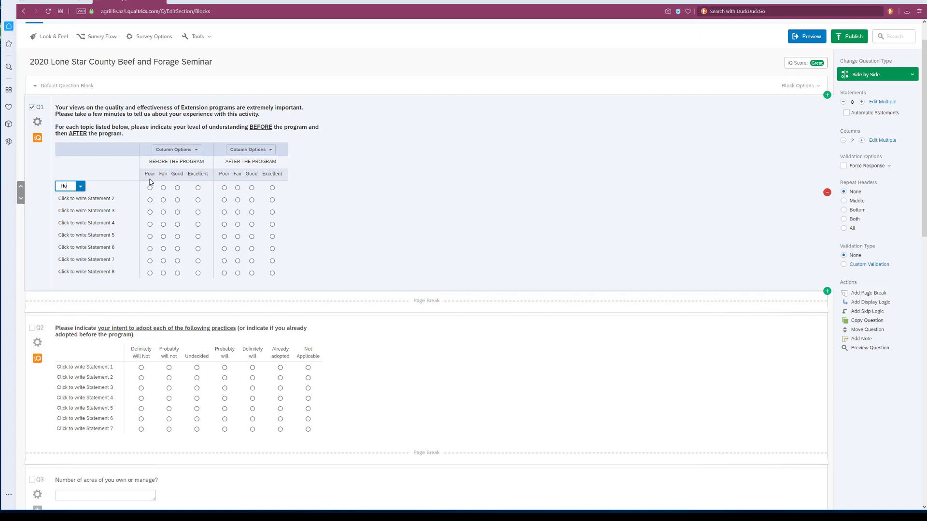
pyautogui.write('w to make ')
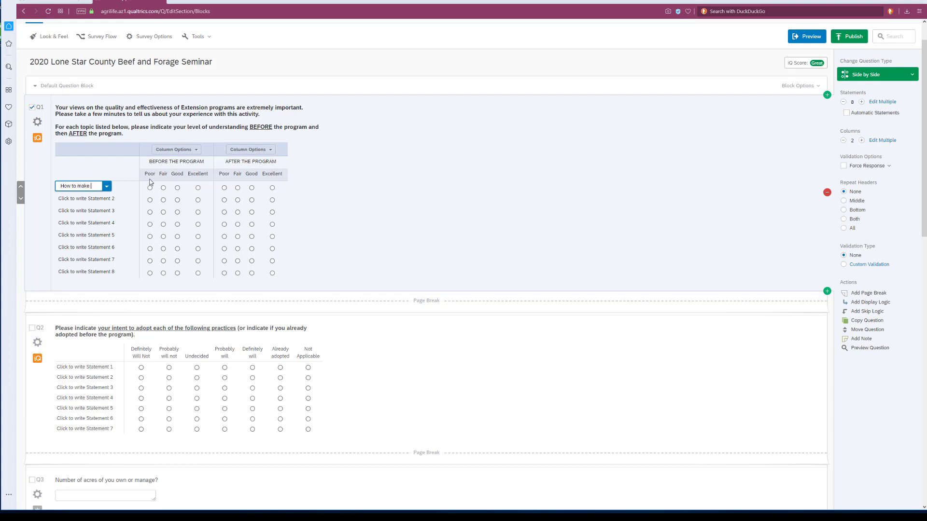
pyautogui.write('compost')
pyautogui.click(99, 199)
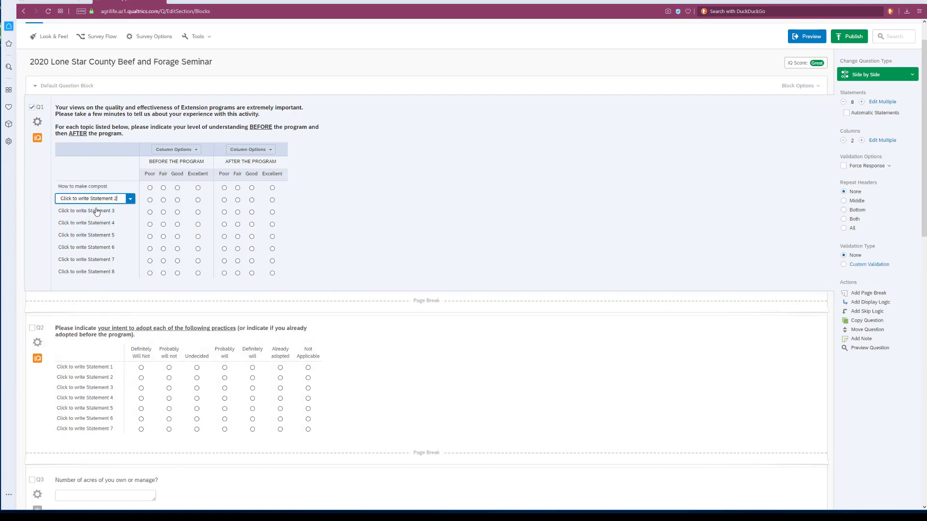
pyautogui.click(96, 212)
pyautogui.click(94, 223)
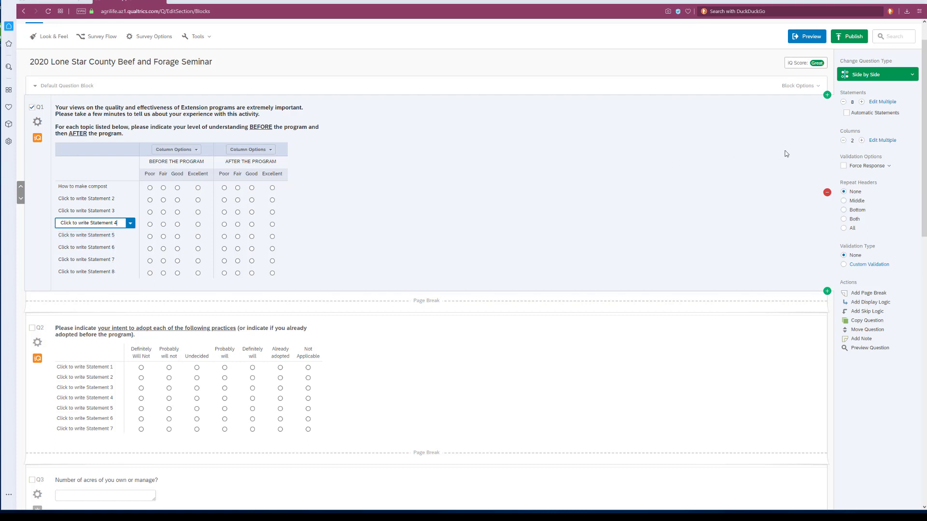
# Reduce the number of statements in Q1 to 4.
pyautogui.click(843, 103)
pyautogui.click(843, 103)
pyautogui.click(843, 102)
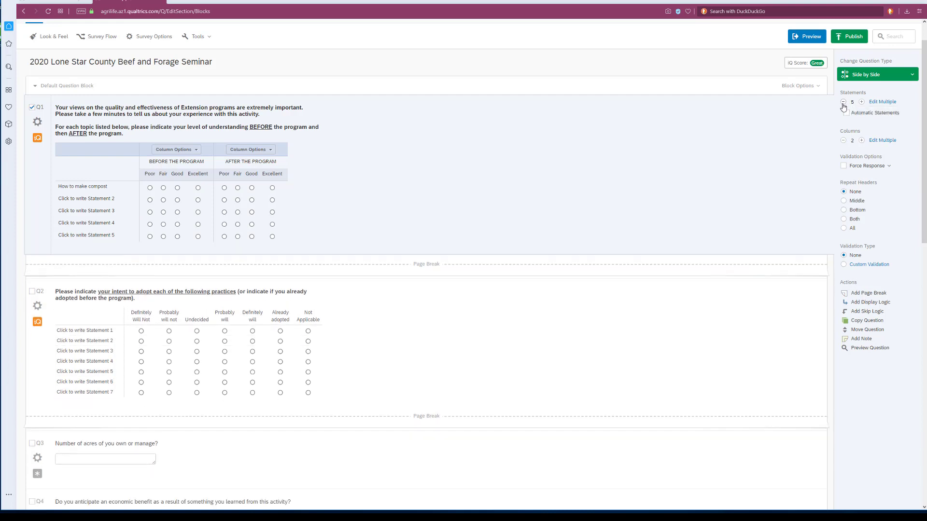
pyautogui.click(844, 103)
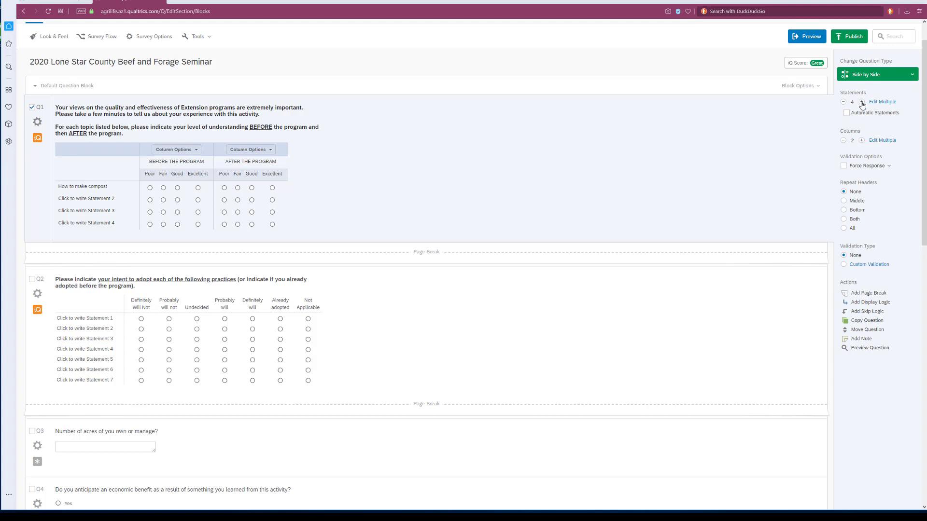
# Raise the number of statements in Q1 to 10, and bring it back down to 4.
pyautogui.click(862, 101)
pyautogui.click(862, 101)
pyautogui.click(862, 102)
pyautogui.click(861, 102)
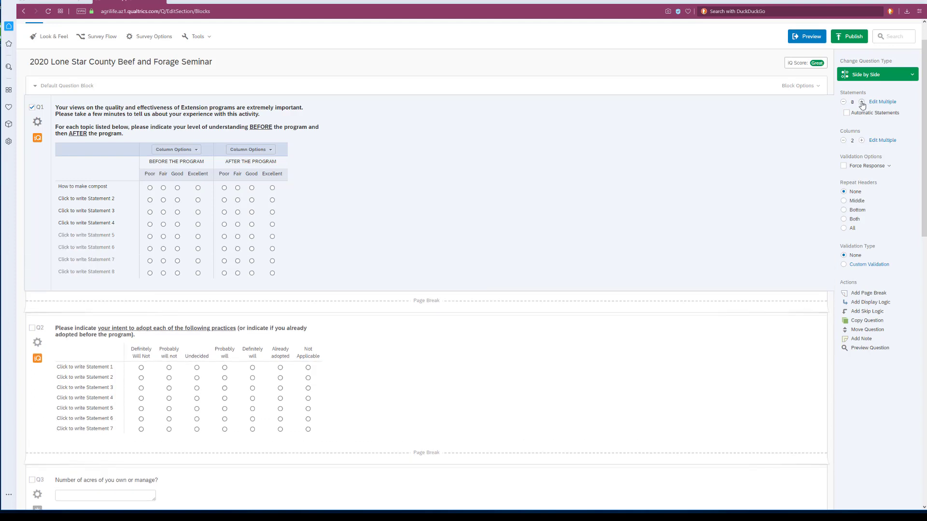
pyautogui.click(862, 102)
pyautogui.click(862, 102)
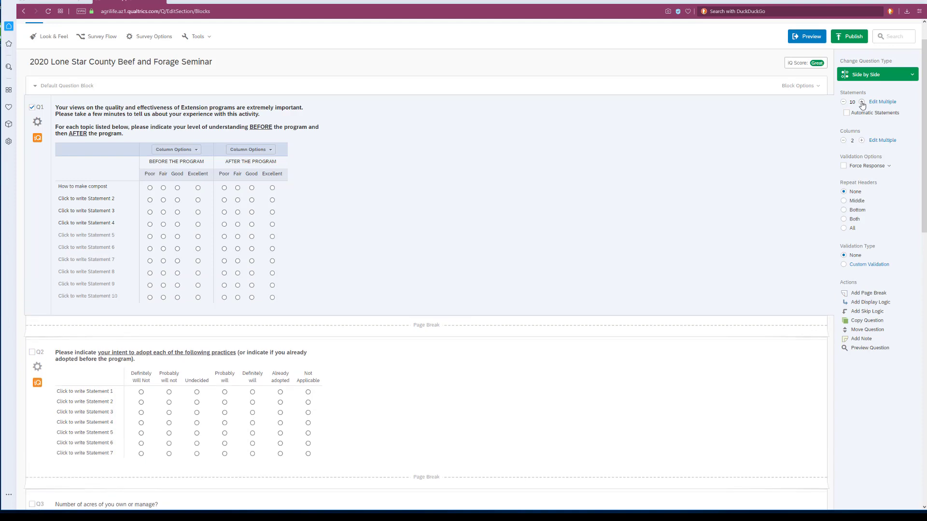
pyautogui.click(843, 103)
pyautogui.click(844, 103)
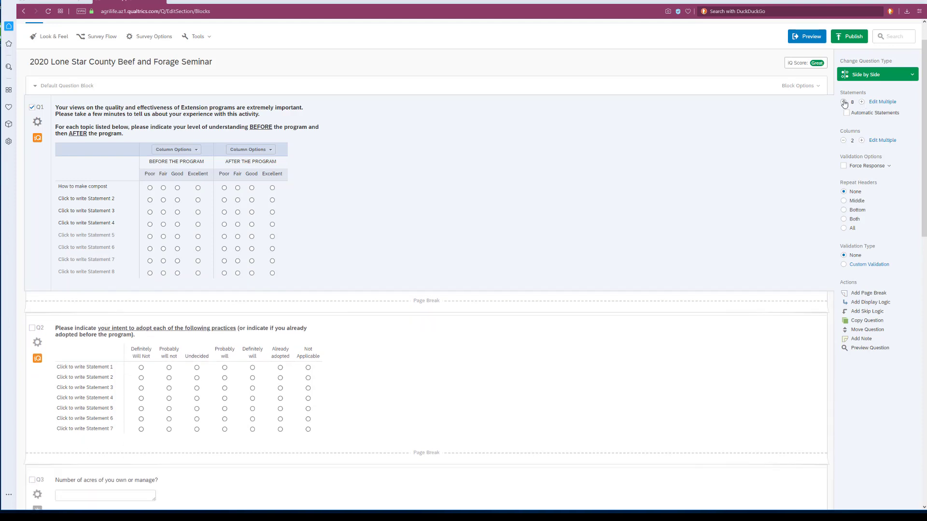
pyautogui.click(844, 103)
pyautogui.click(844, 102)
pyautogui.click(844, 102)
pyautogui.click(844, 102)
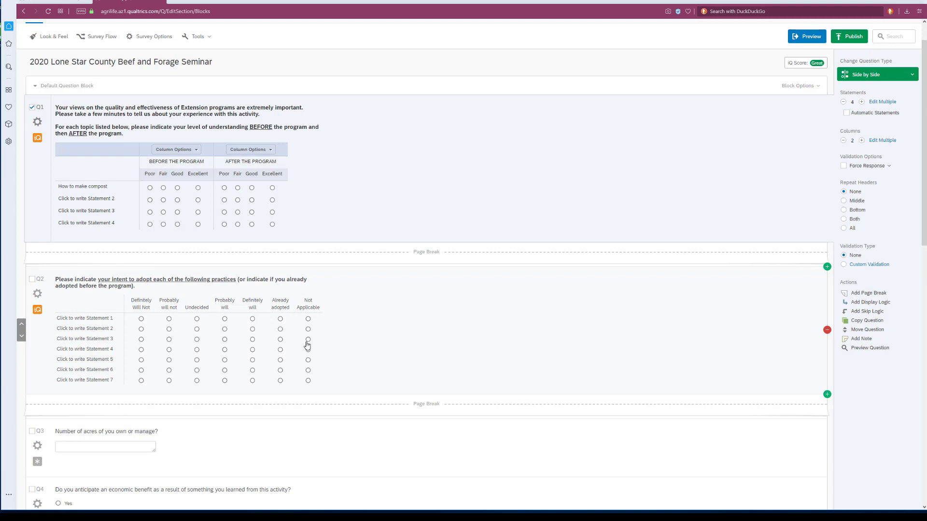
# Review the editable statements of the adoption-intent matrix (Q2) and the remaining survey questions through Q9, including the skip logic on Q4.
pyautogui.click(96, 317)
pyautogui.click(98, 328)
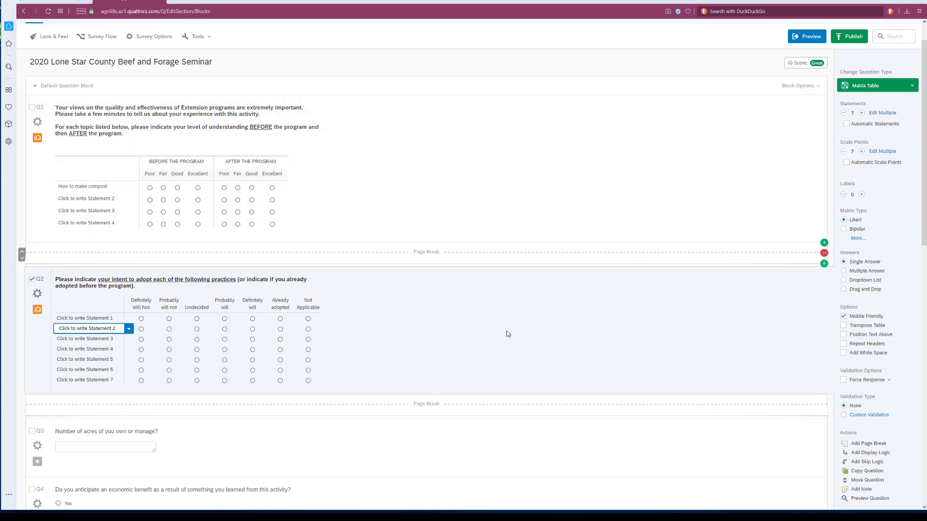
pyautogui.scroll(-2, 418, 338)
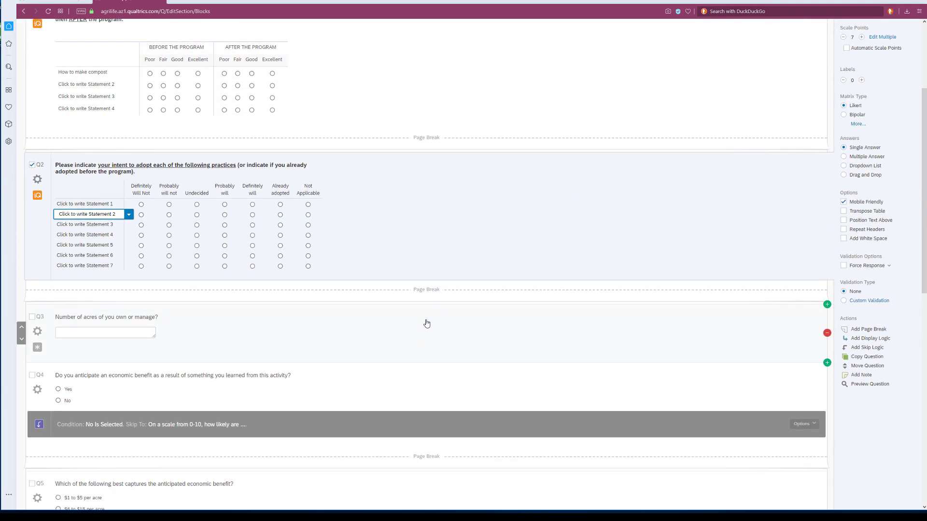
pyautogui.scroll(-3, 408, 321)
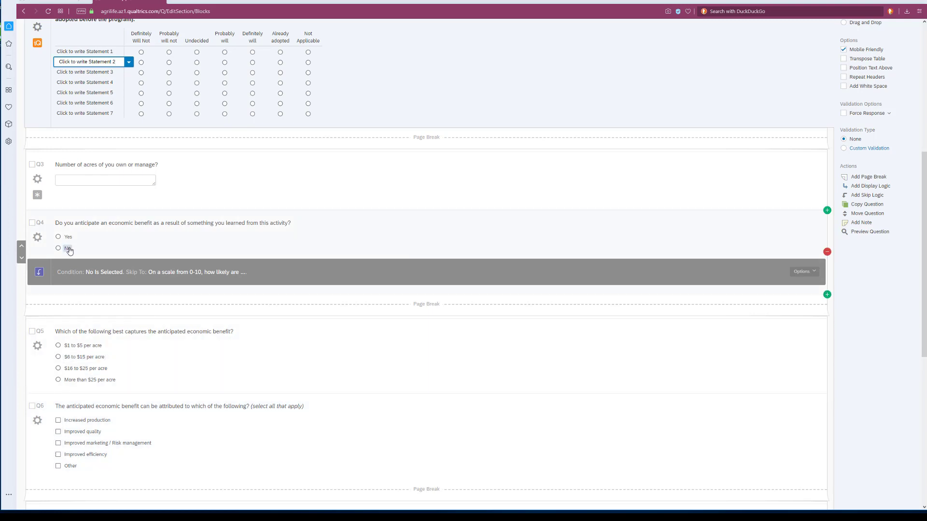
pyautogui.scroll(-2, 72, 251)
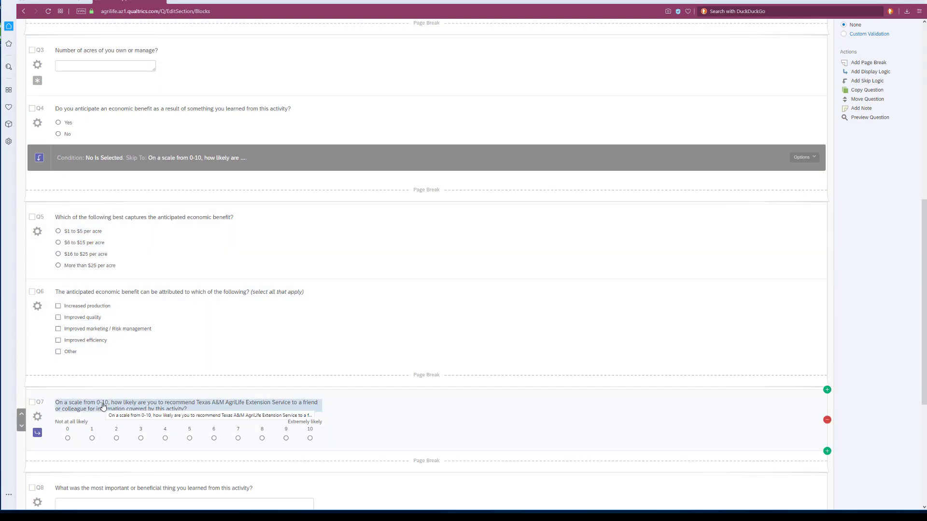
pyautogui.scroll(-4, 103, 407)
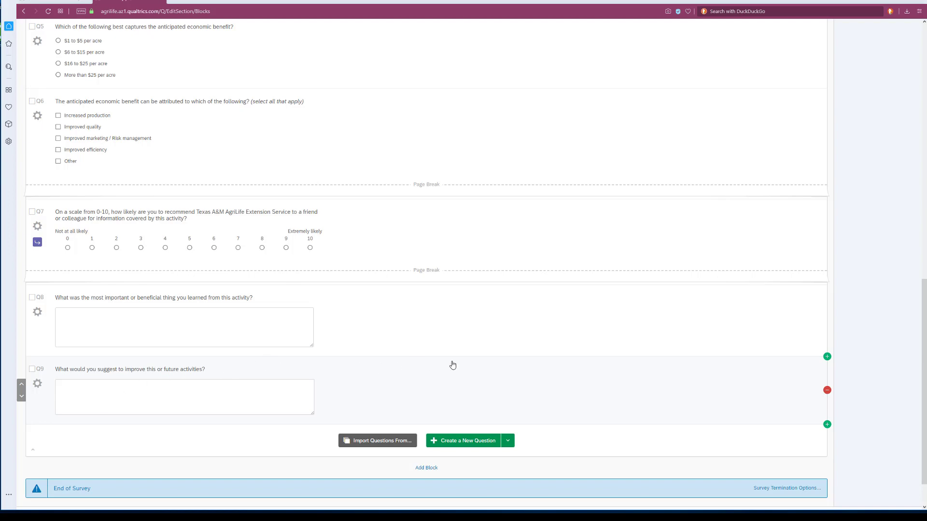
pyautogui.scroll(10, 489, 350)
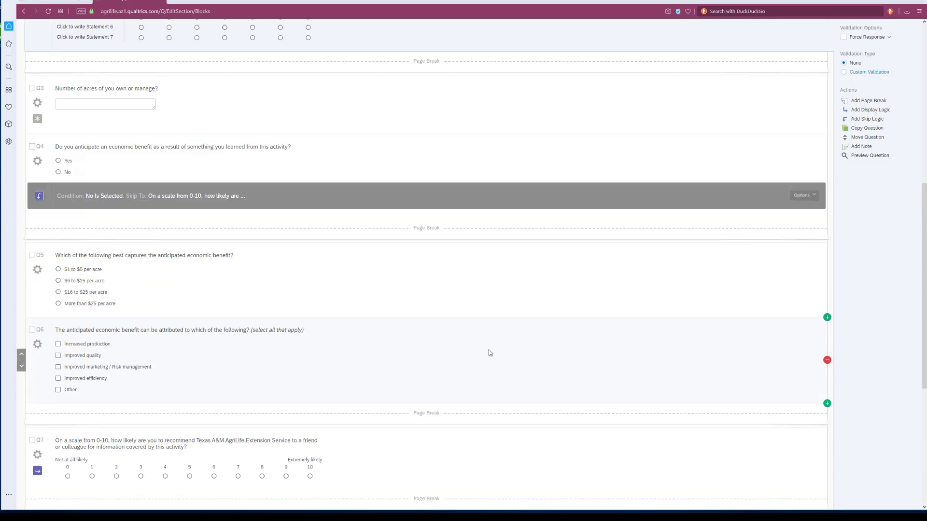
# Set the survey's progress bar to With Verbose Text in the Look and Feel general settings and save the change.
pyautogui.scroll(3, 519, 227)
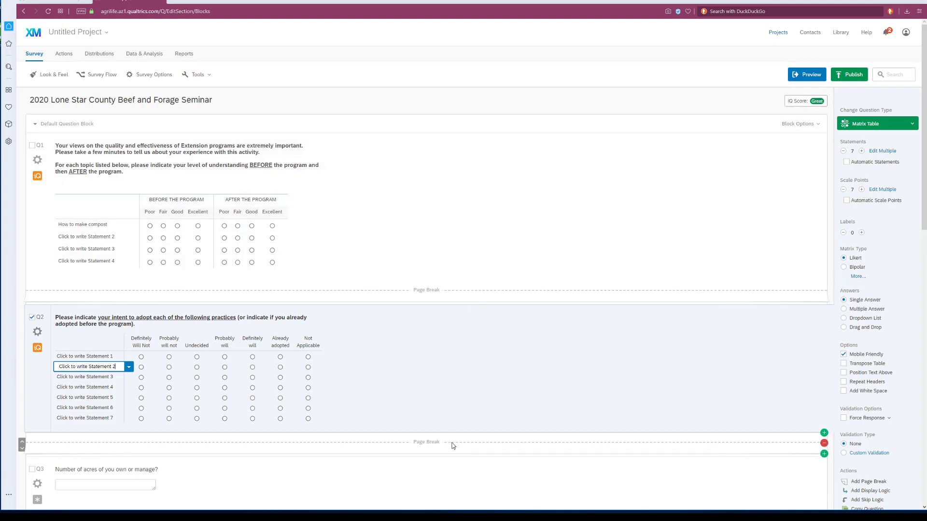
pyautogui.scroll(-13, 588, 220)
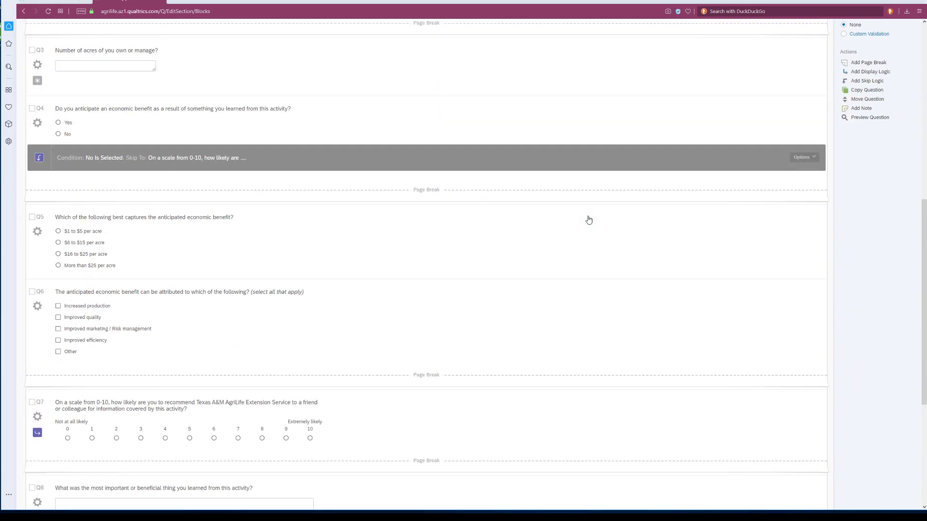
pyautogui.scroll(15, 577, 255)
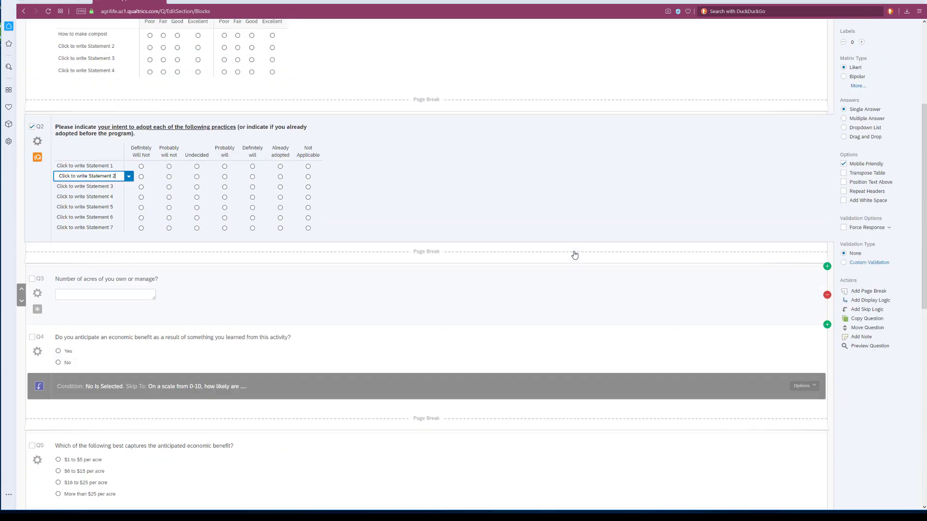
pyautogui.click(49, 75)
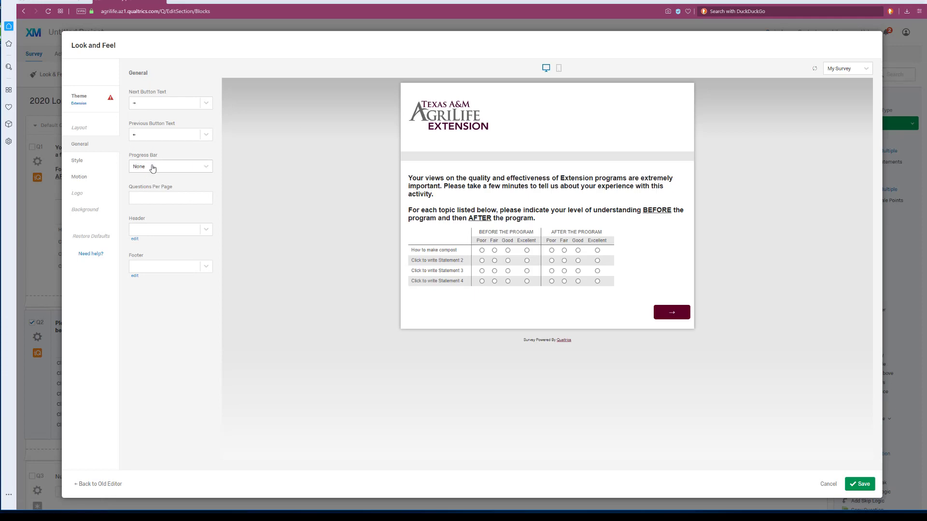
pyautogui.click(208, 169)
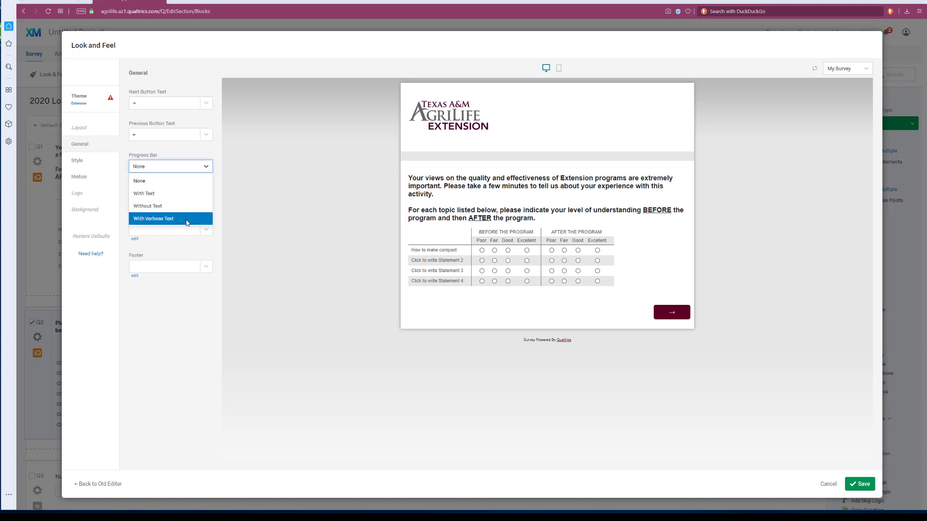
pyautogui.click(188, 220)
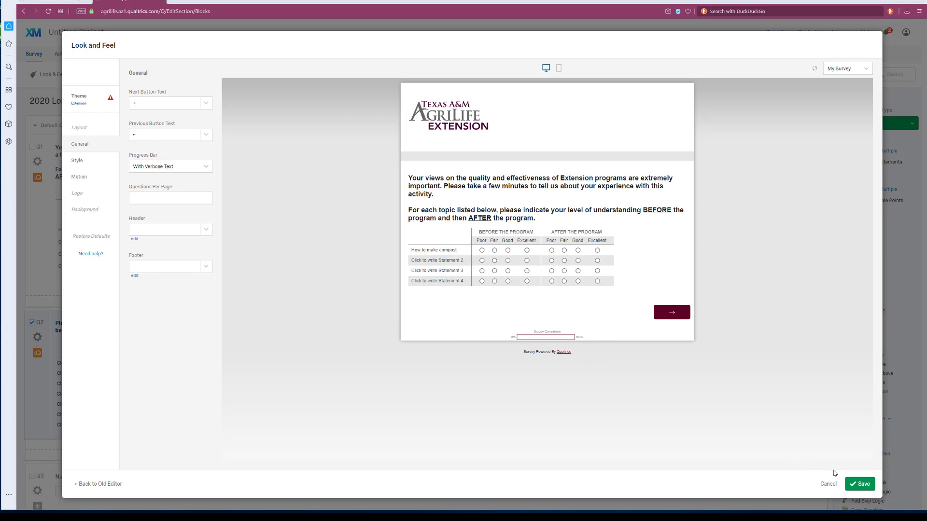
pyautogui.click(858, 485)
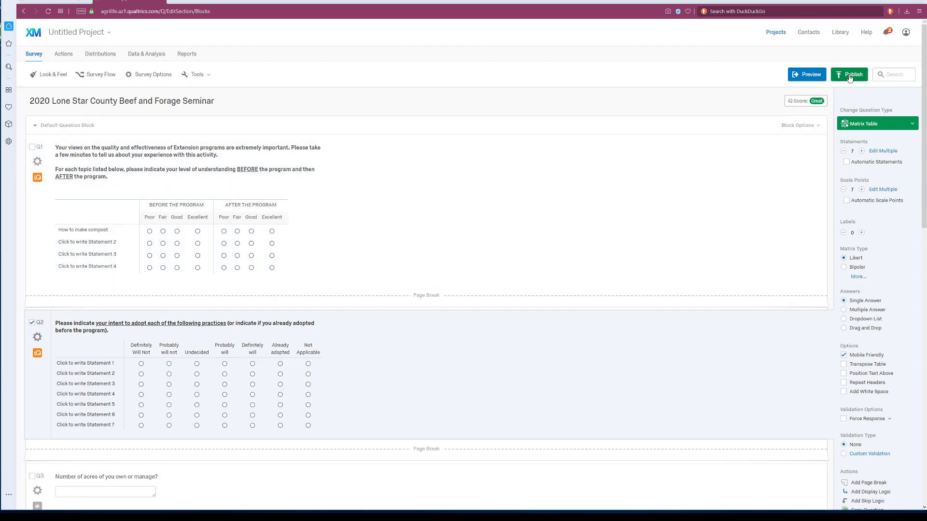
# Create a new multiple-choice question after Q9 and set its format to Single Answer, Vertical.
pyautogui.scroll(-10, 521, 241)
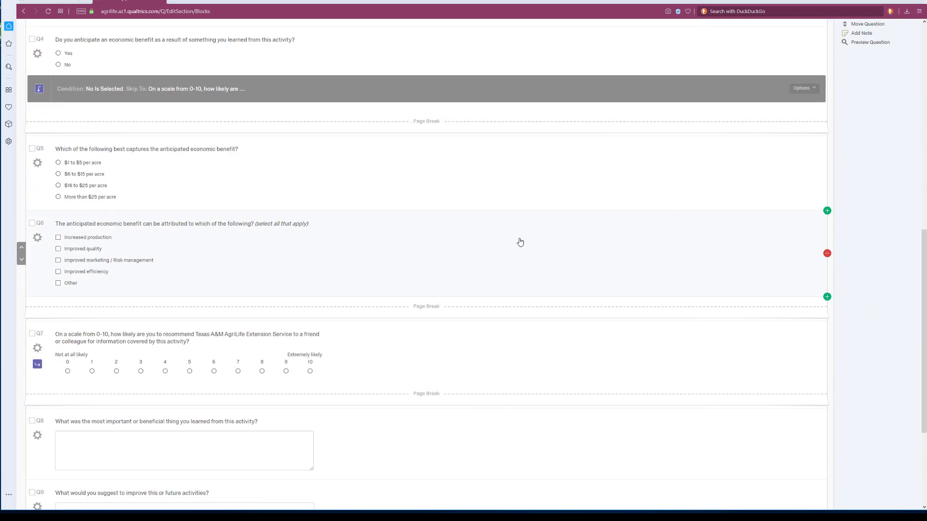
pyautogui.scroll(-4, 521, 242)
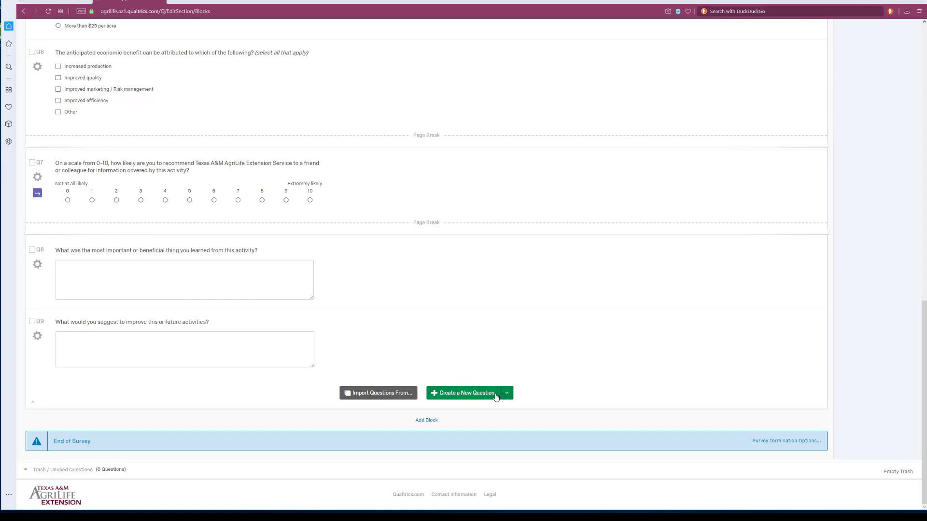
pyautogui.click(472, 397)
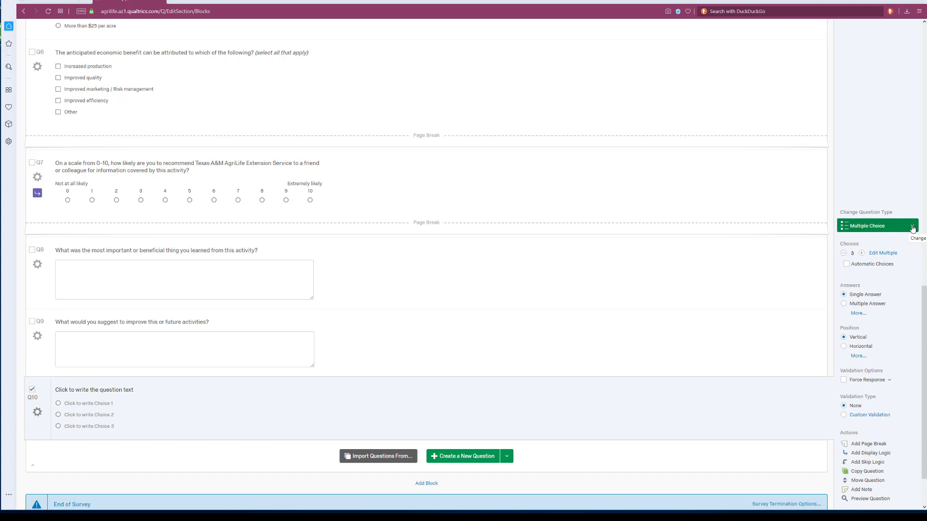
pyautogui.click(912, 227)
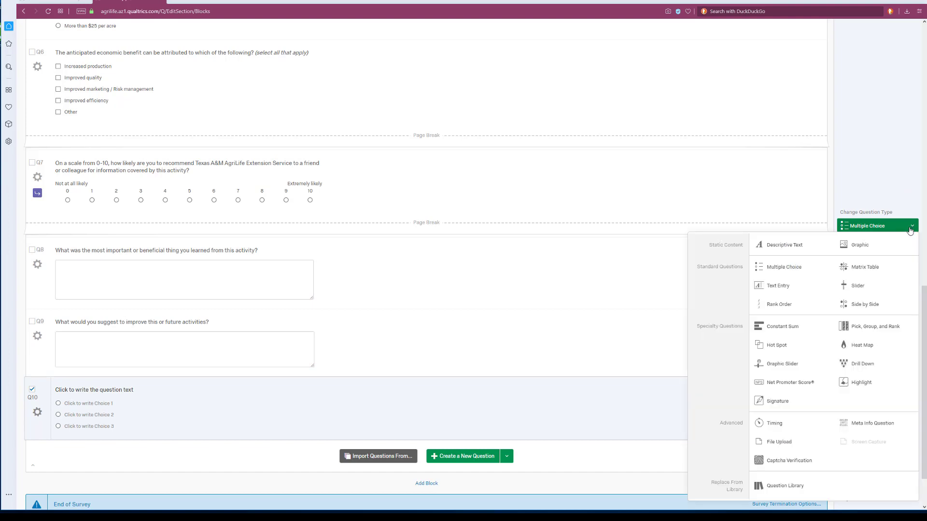
pyautogui.click(826, 269)
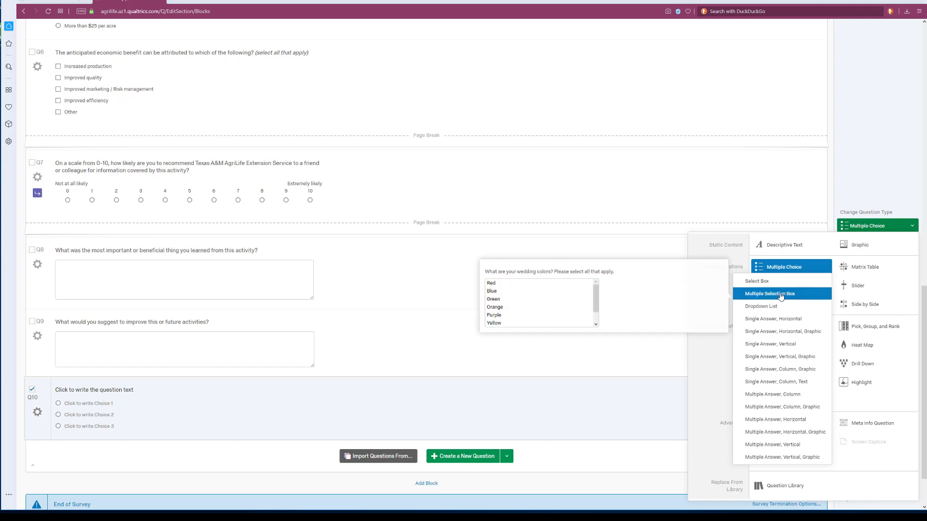
pyautogui.click(773, 347)
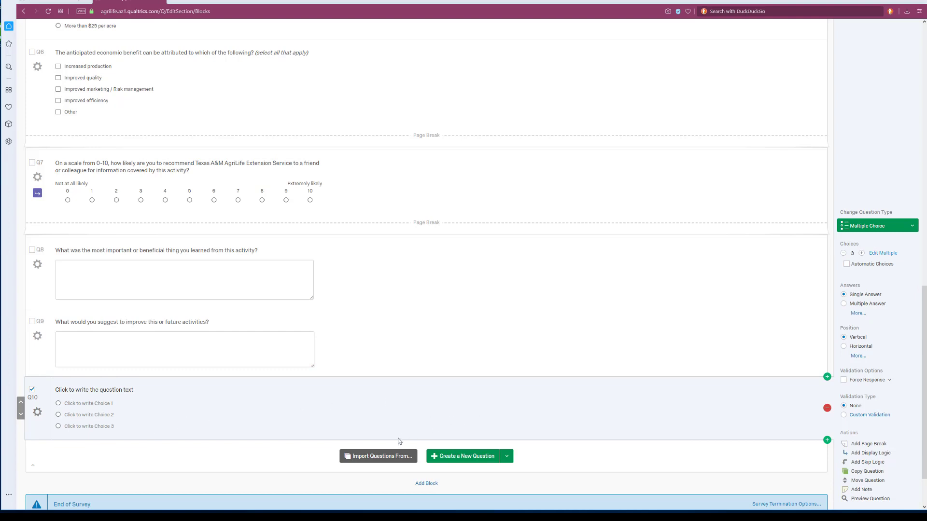
# Import the yes/no question about attending an activity on another subject from the Texas A&M question library's Organizational Development category.
pyautogui.scroll(-2, 400, 439)
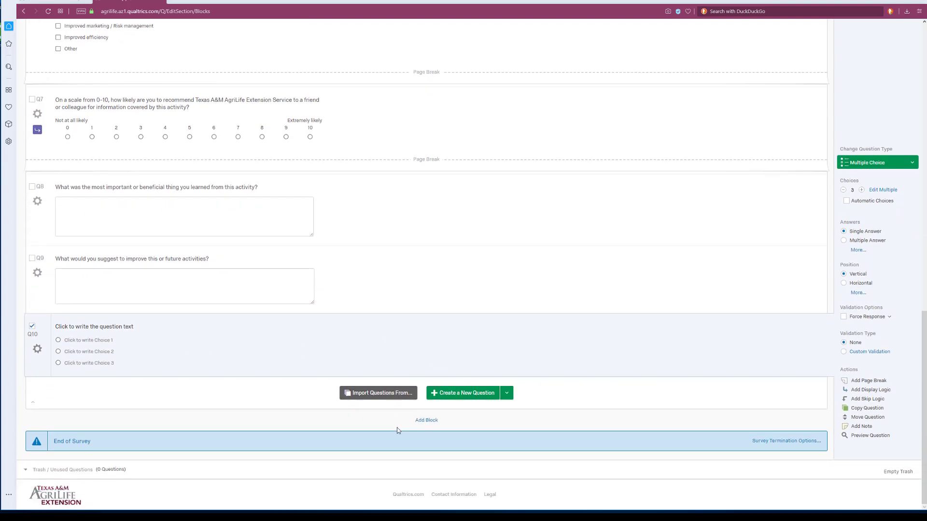
pyautogui.click(380, 394)
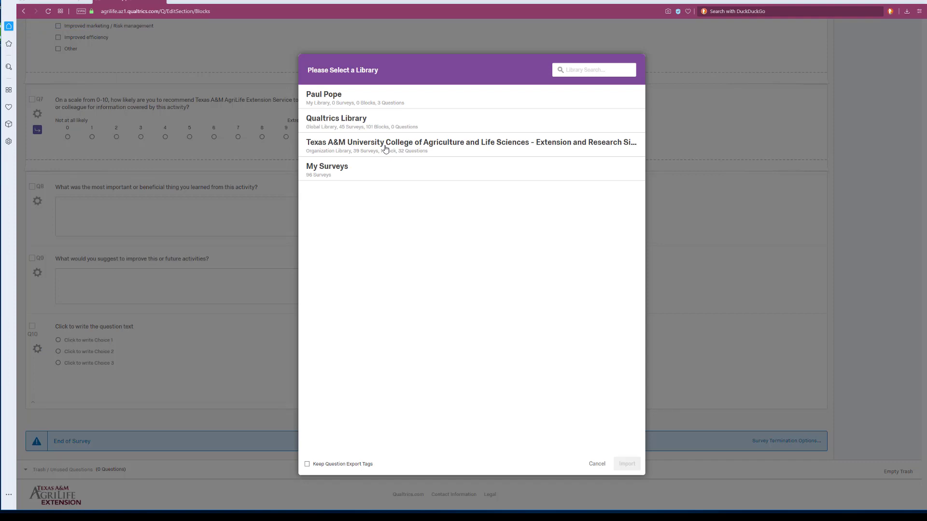
pyautogui.click(385, 150)
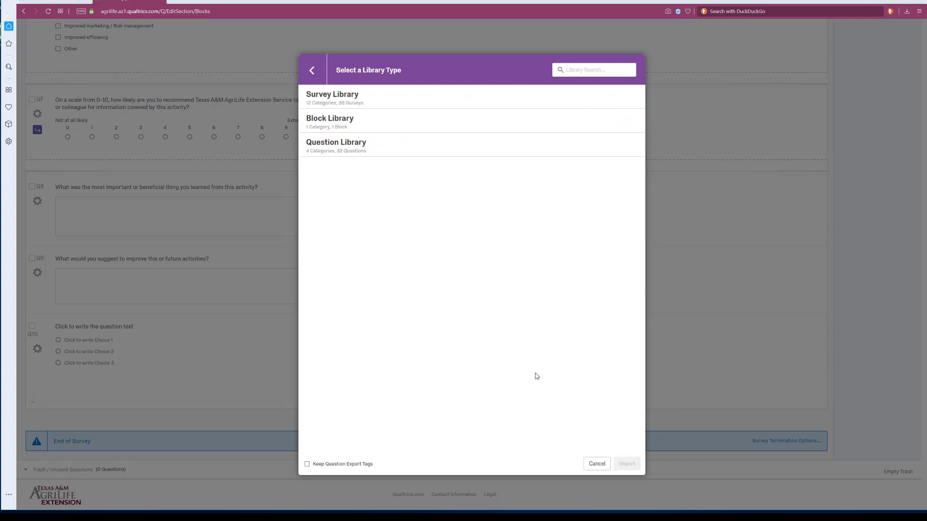
pyautogui.click(347, 146)
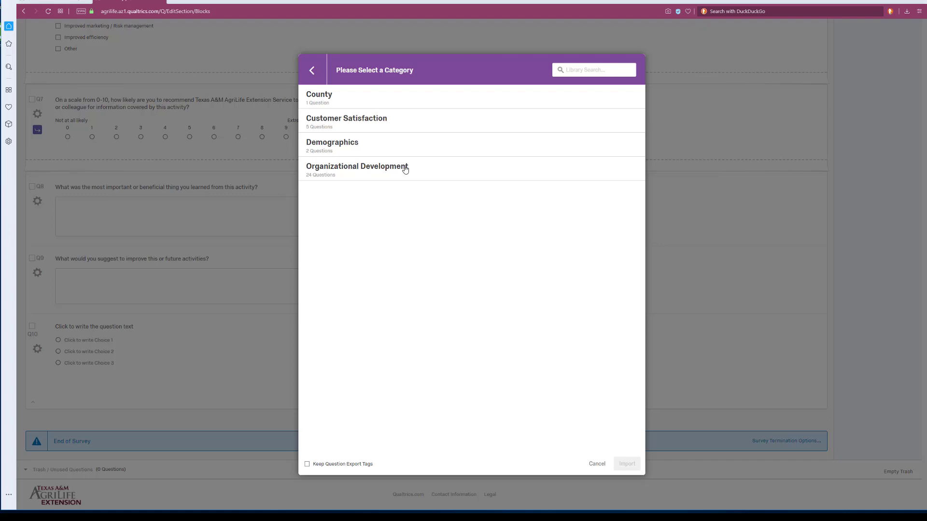
pyautogui.click(405, 169)
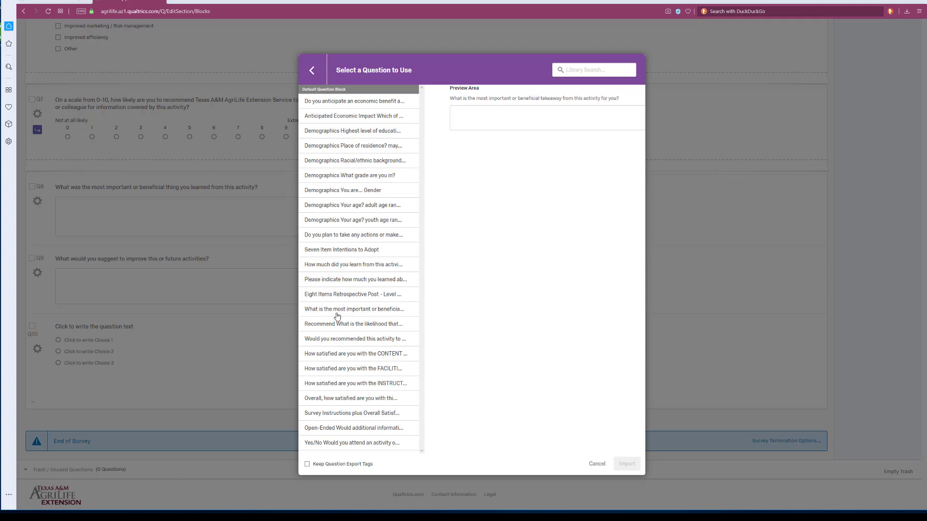
pyautogui.click(332, 443)
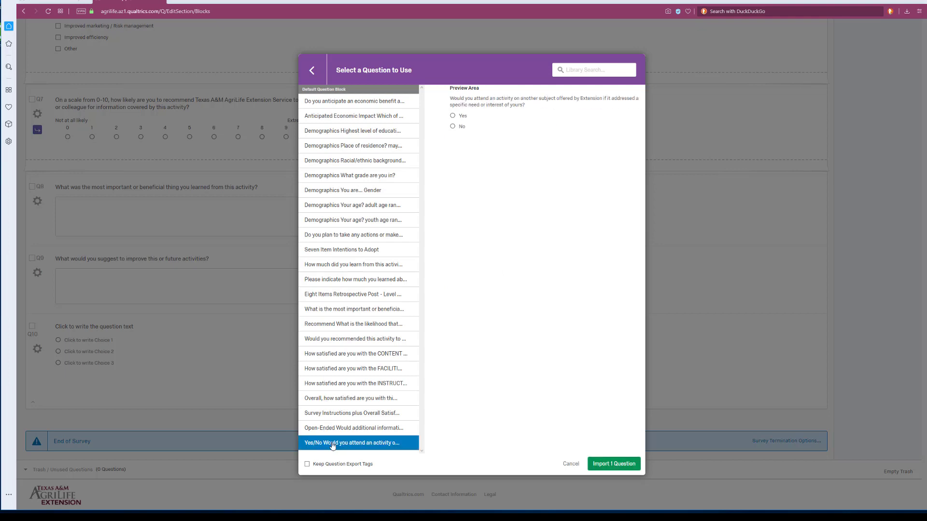
pyautogui.click(612, 464)
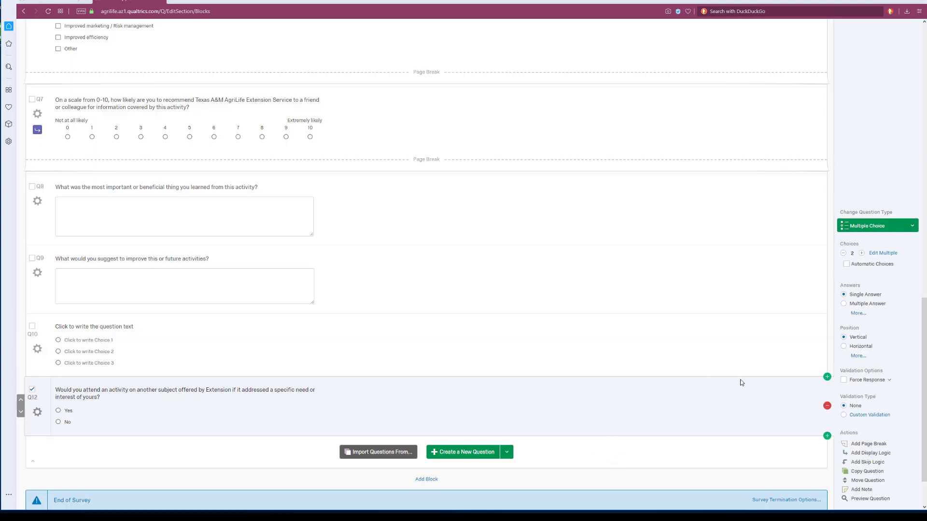
# Remove the imported yes/no question and the blank multiple-choice question Q10 from the end of the survey.
pyautogui.click(828, 407)
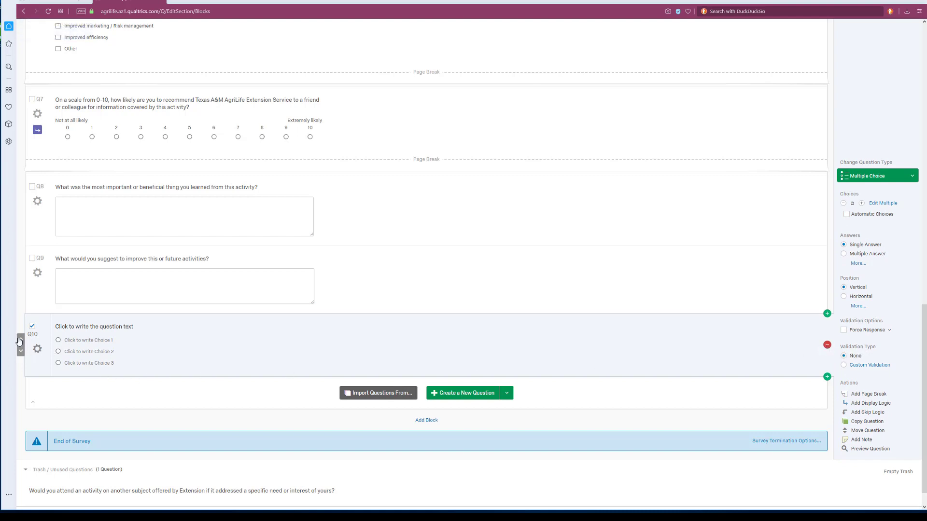
pyautogui.moveTo(21, 343)
pyautogui.click(827, 345)
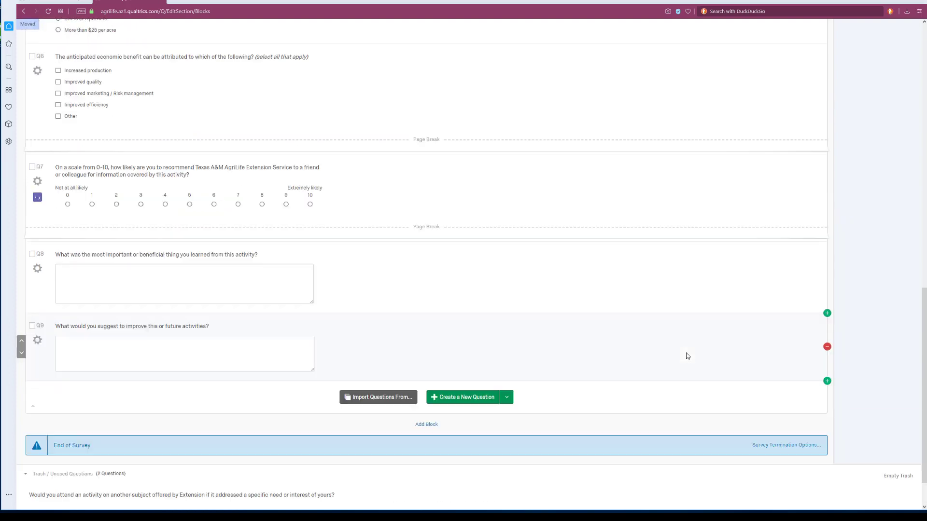
# Publish the beef and forage seminar survey with the default version description.
pyautogui.scroll(20, 688, 356)
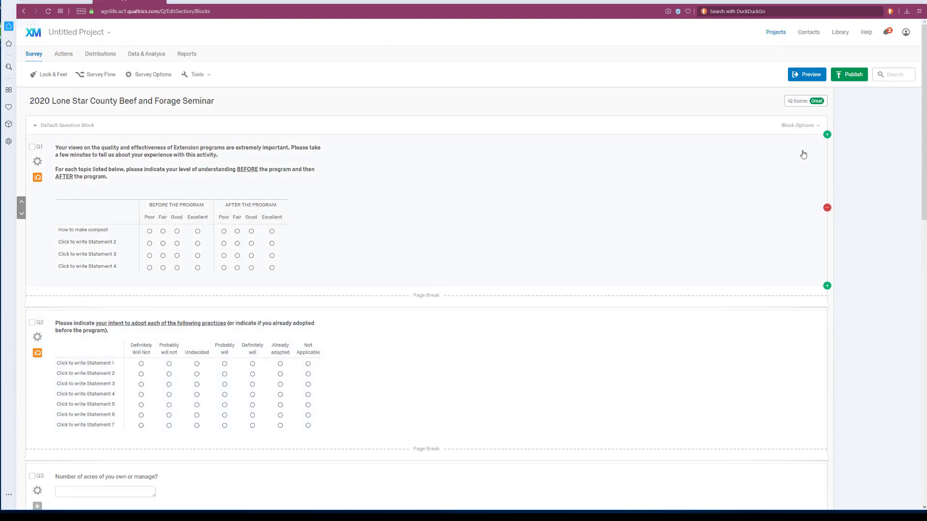
pyautogui.click(850, 76)
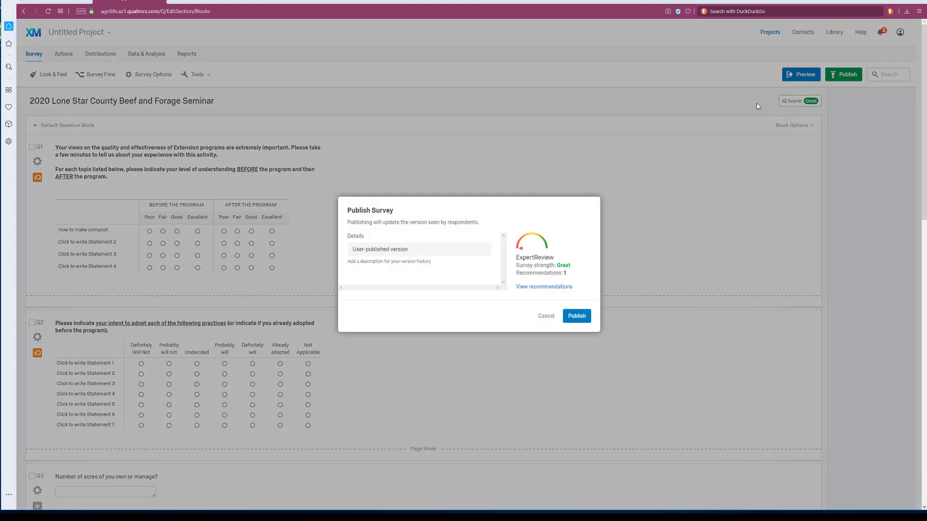
pyautogui.click(580, 319)
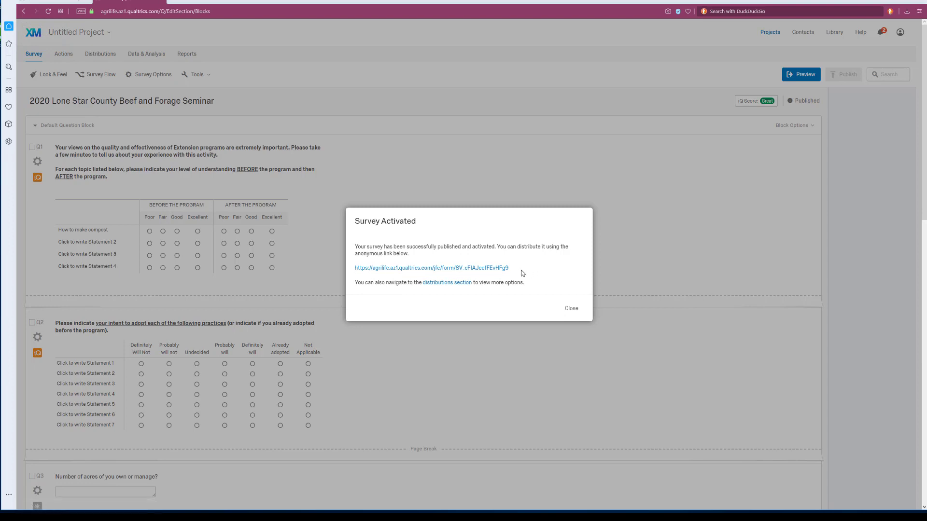
# Copy the published survey's anonymous link address and dismiss the Survey Activated message.
pyautogui.rightClick(466, 270)
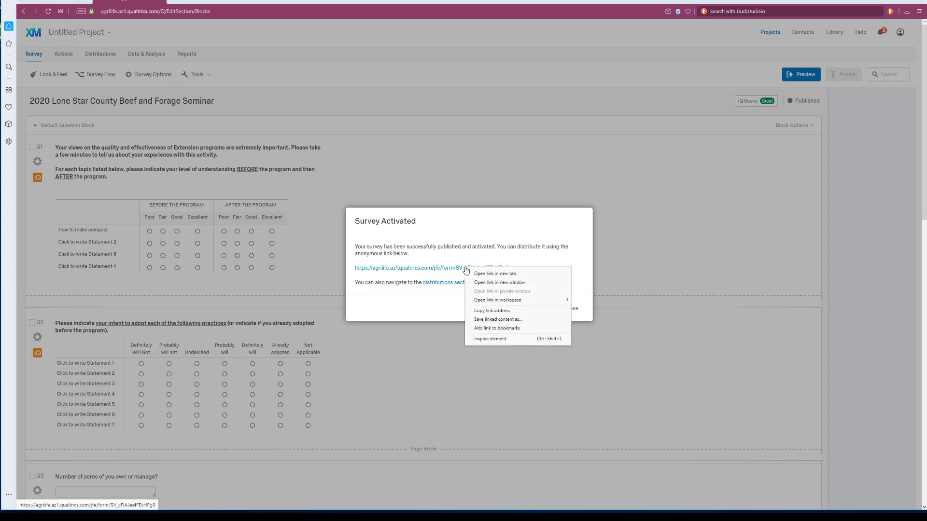
pyautogui.click(496, 312)
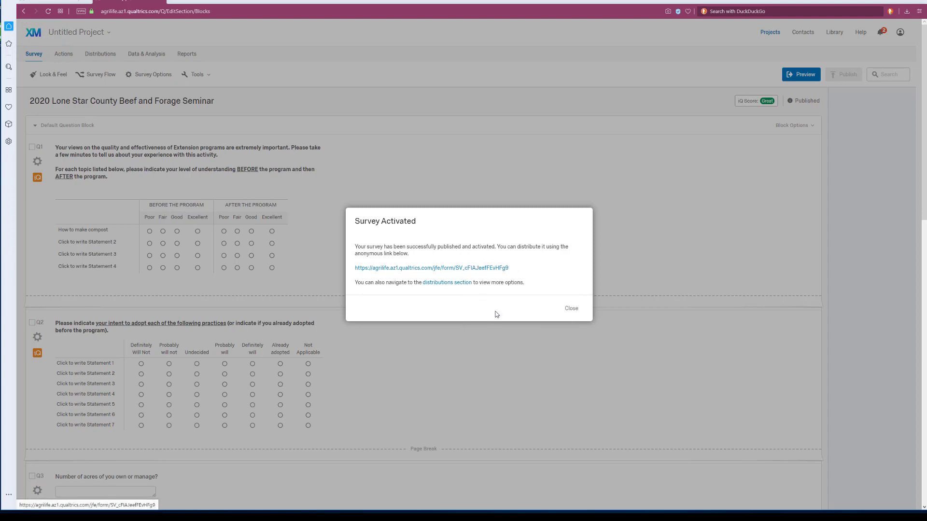
pyautogui.click(572, 310)
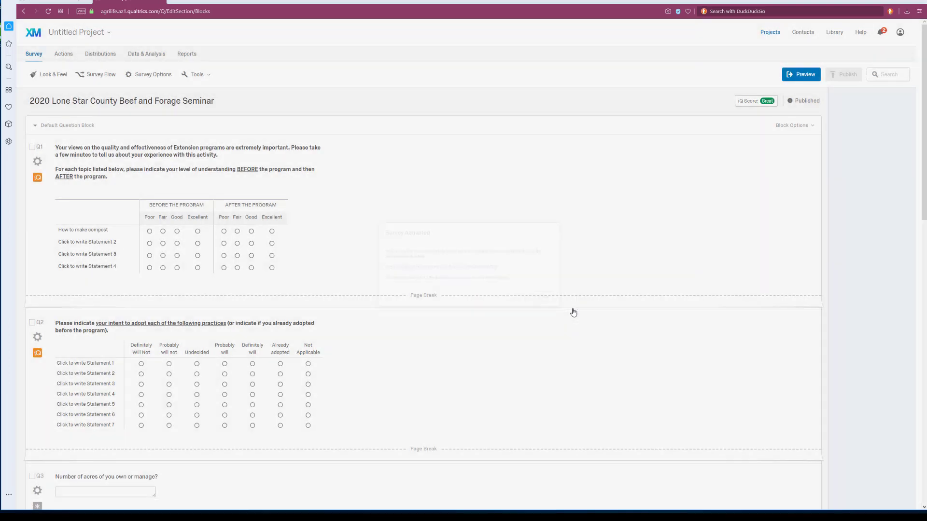